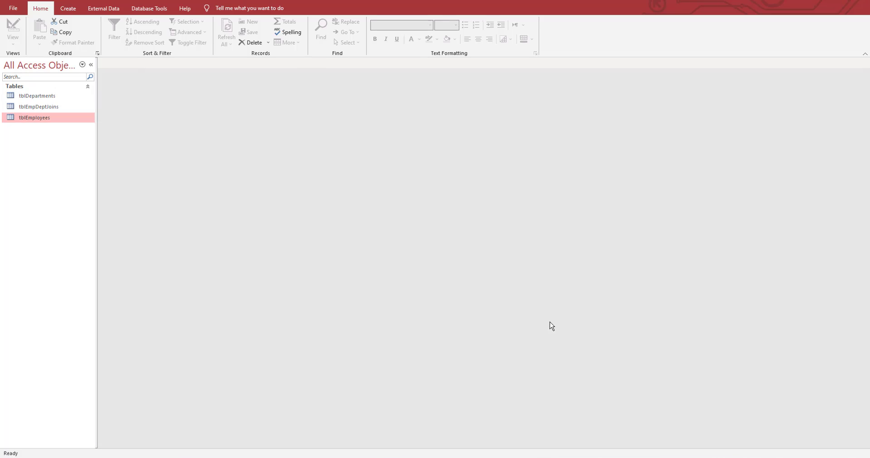
- Open the tblEmployees table, review its EmployeeID, FirstName and LastName columns, and close it
{"action": "double_click", "coordinate": [101, 199]}
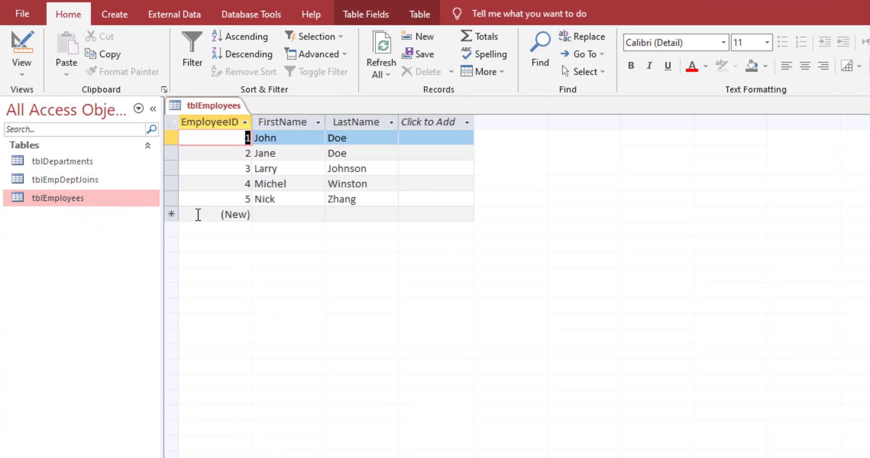
{"action": "left_click", "coordinate": [221, 124]}
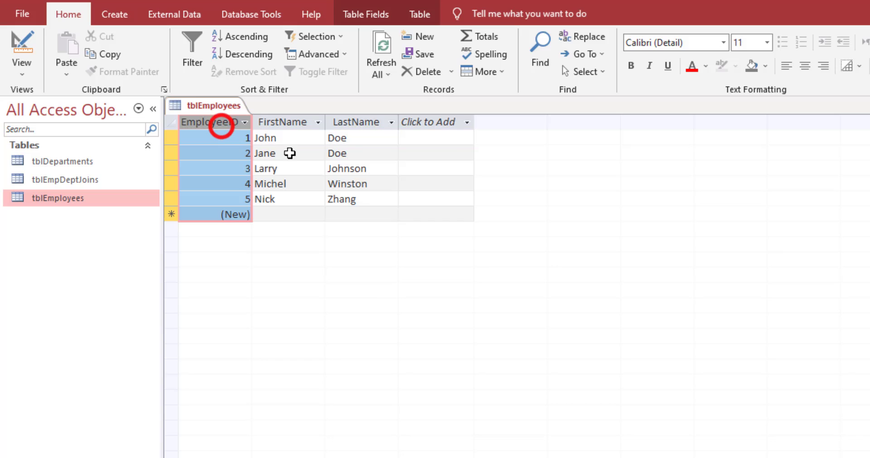
{"action": "left_click", "coordinate": [298, 123]}
{"action": "left_click", "coordinate": [352, 122]}
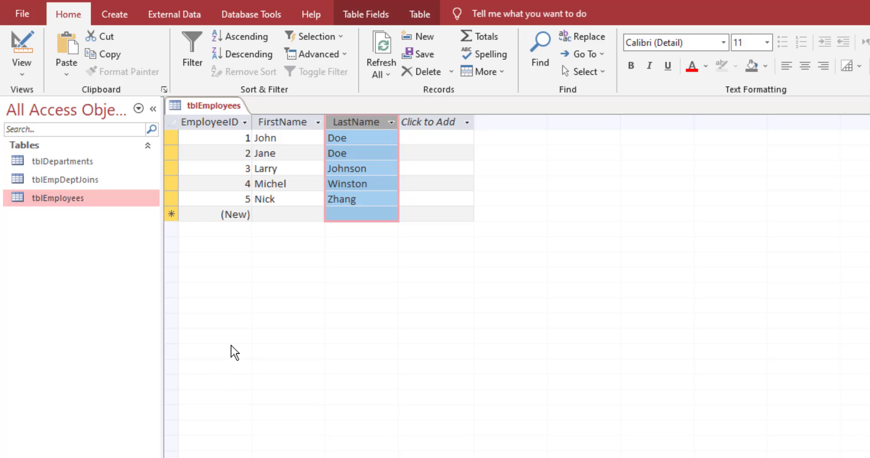
{"action": "right_click", "coordinate": [229, 106]}
{"action": "left_click", "coordinate": [285, 131]}
- Create a new query in design view and add only the tblEmployees table to it
{"action": "left_click", "coordinate": [122, 15]}
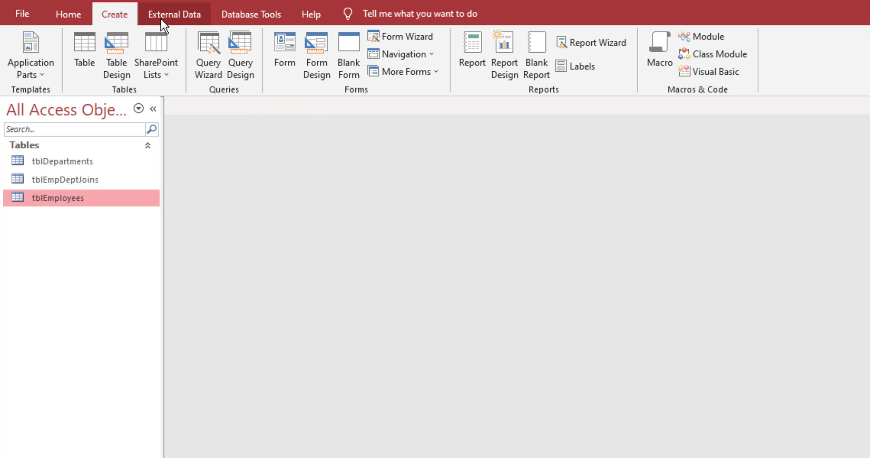
{"action": "left_click", "coordinate": [251, 71]}
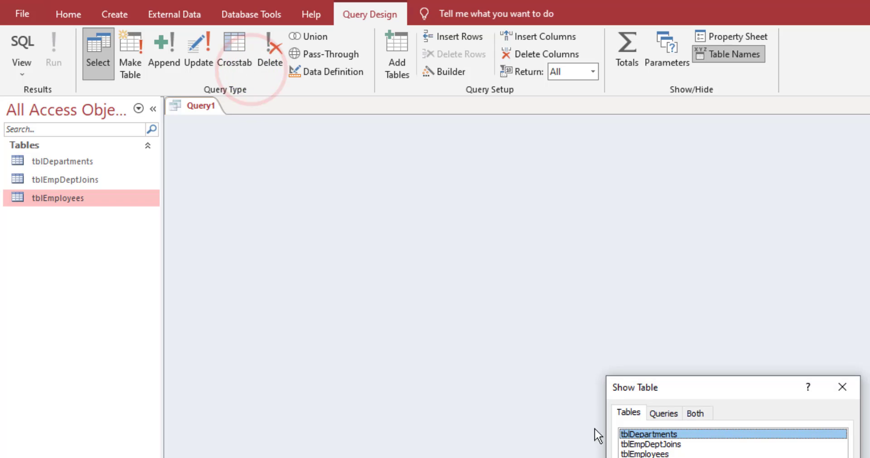
{"action": "left_click_drag", "start_coordinate": [712, 393], "coordinate": [632, 158]}
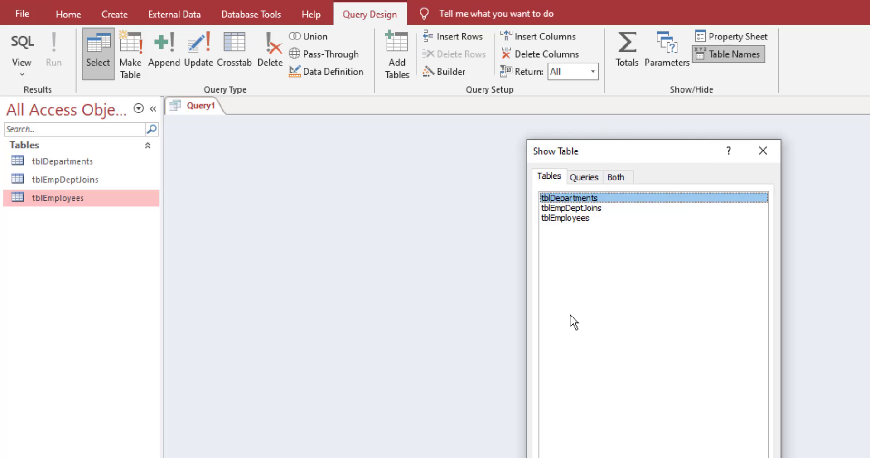
{"action": "left_click", "coordinate": [576, 219]}
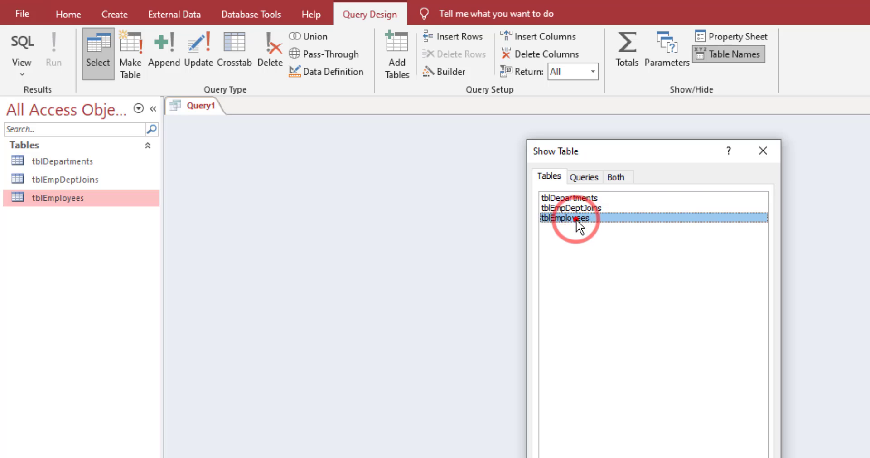
{"action": "double_click", "coordinate": [576, 219]}
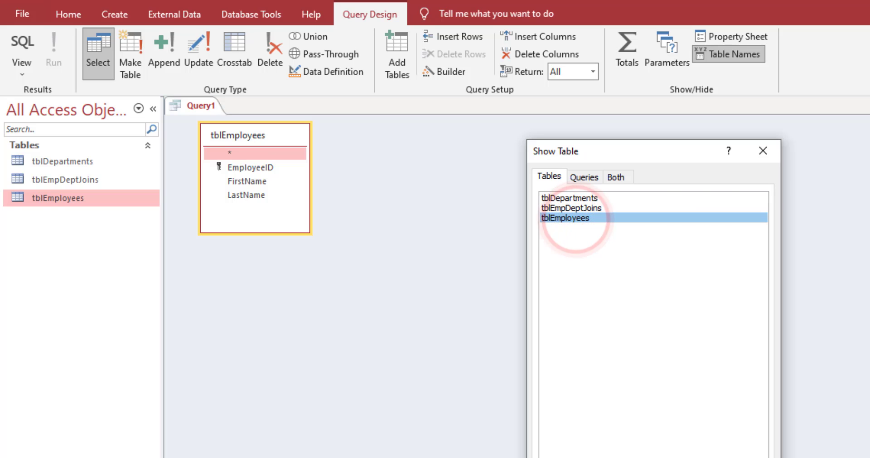
{"action": "key", "text": "Escape"}
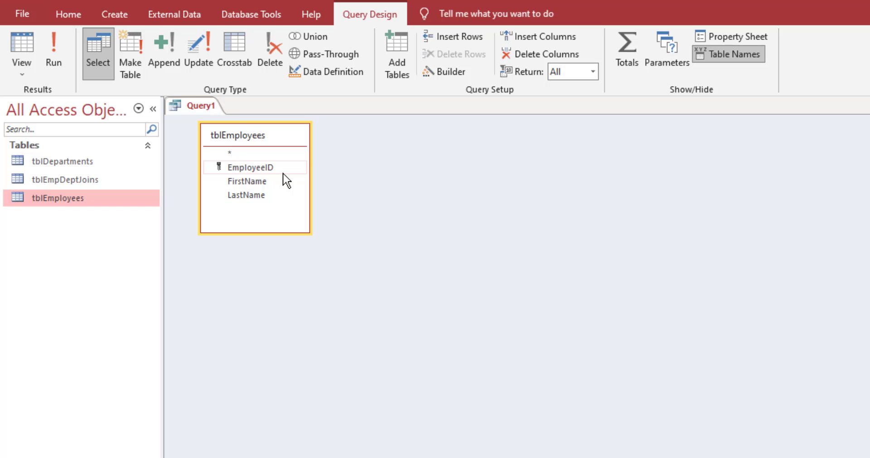
- Add the EmployeeID field from tblEmployees to the query's design grid and run the query
{"action": "left_click", "coordinate": [274, 168]}
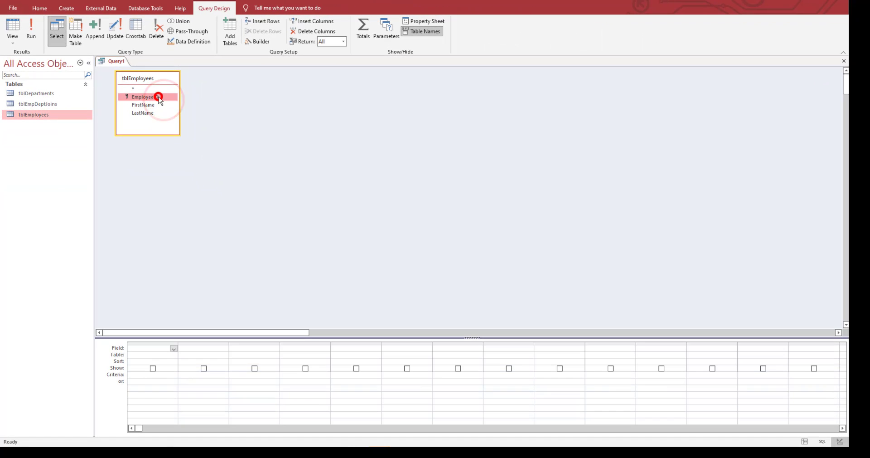
{"action": "double_click", "coordinate": [159, 100]}
{"action": "left_click", "coordinate": [207, 221]}
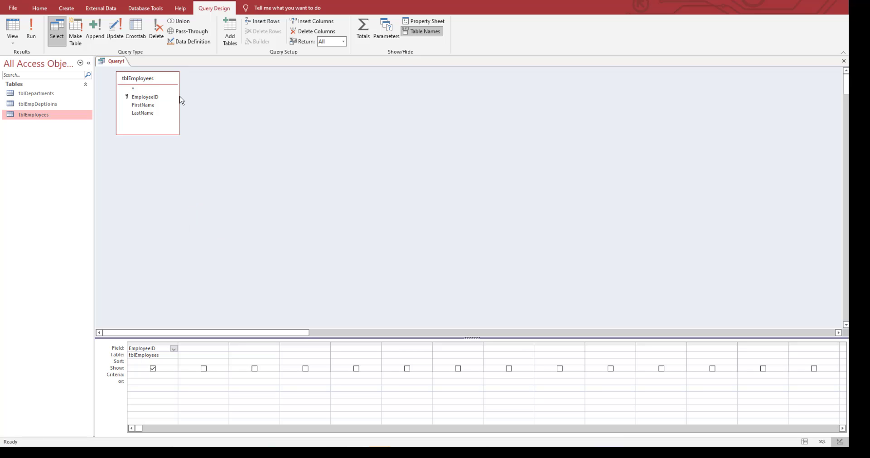
{"action": "left_click", "coordinate": [134, 342]}
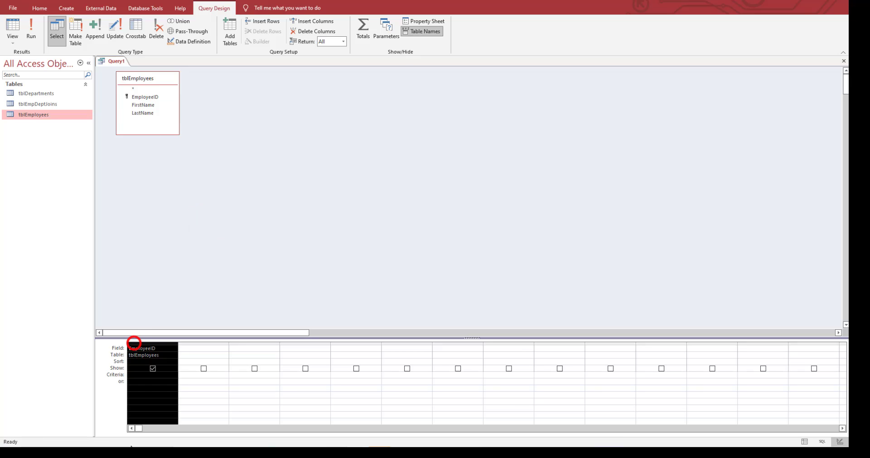
{"action": "left_click", "coordinate": [171, 281]}
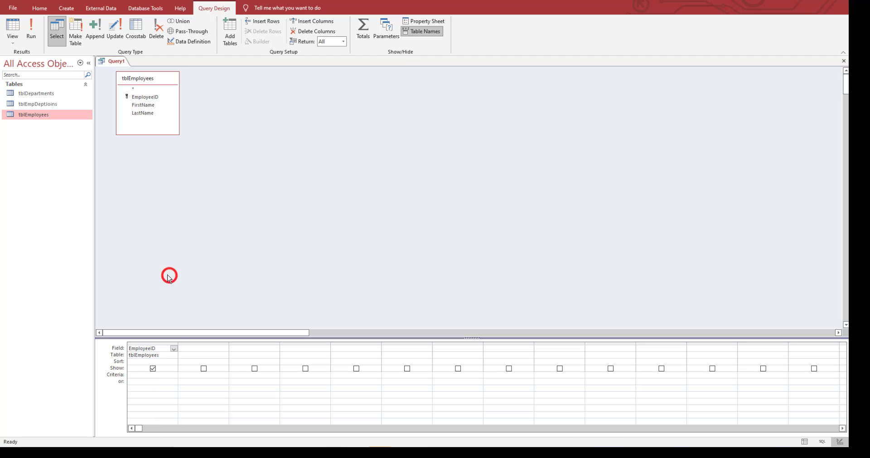
{"action": "left_click", "coordinate": [31, 33]}
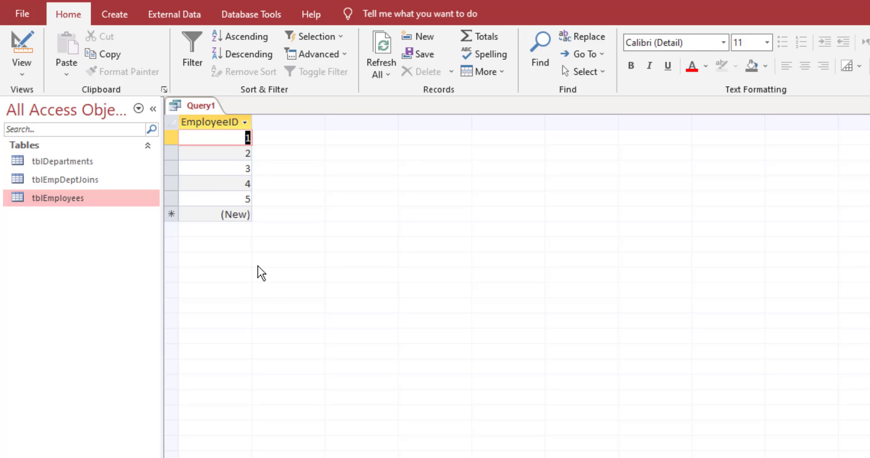
- Return the query to design view and remove both the EmployeeID column and the tblEmployees table from it
{"action": "right_click", "coordinate": [207, 105]}
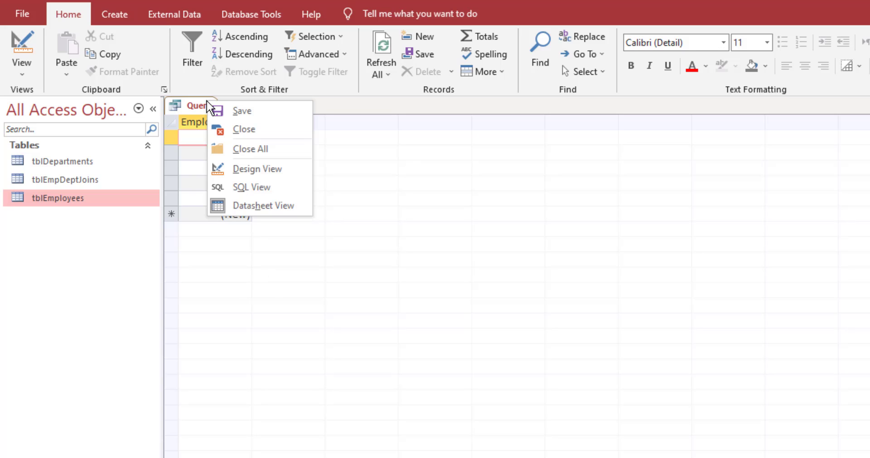
{"action": "left_click", "coordinate": [260, 173]}
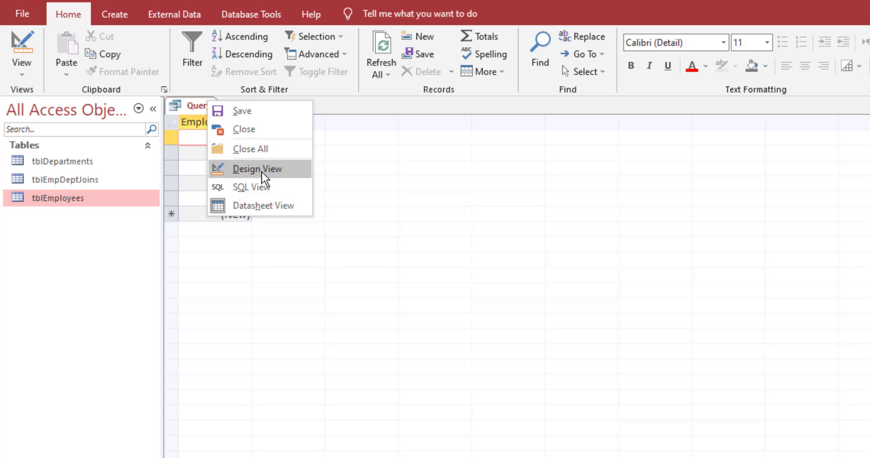
{"action": "right_click", "coordinate": [189, 103]}
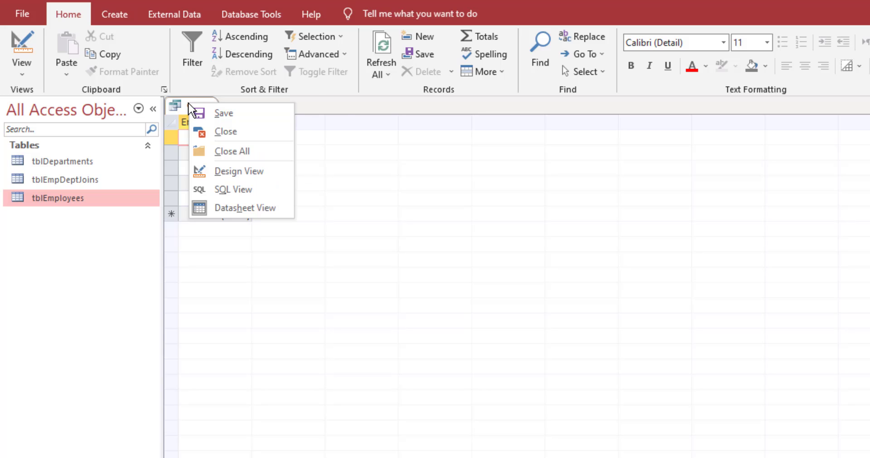
{"action": "left_click", "coordinate": [239, 171]}
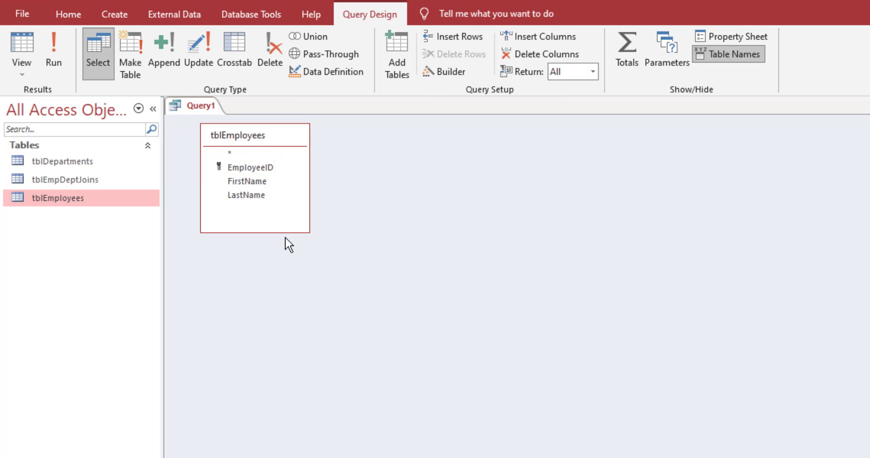
{"action": "left_click", "coordinate": [344, 362]}
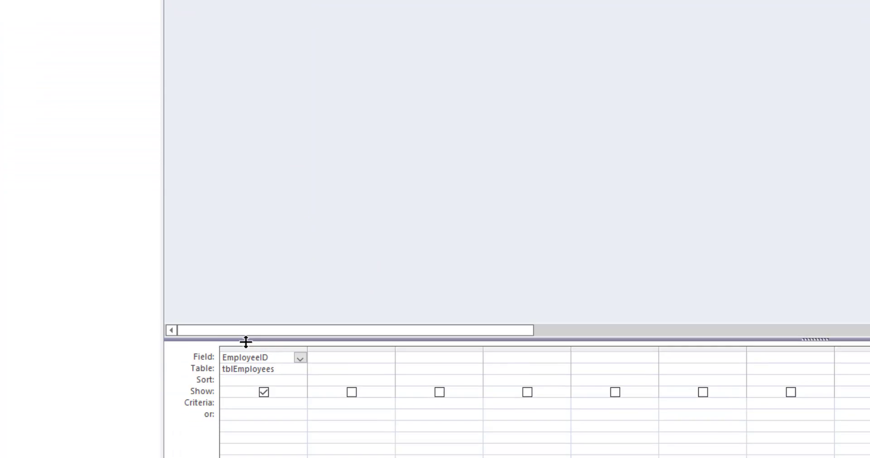
{"action": "left_click", "coordinate": [249, 277]}
{"action": "key", "text": "Delete"}
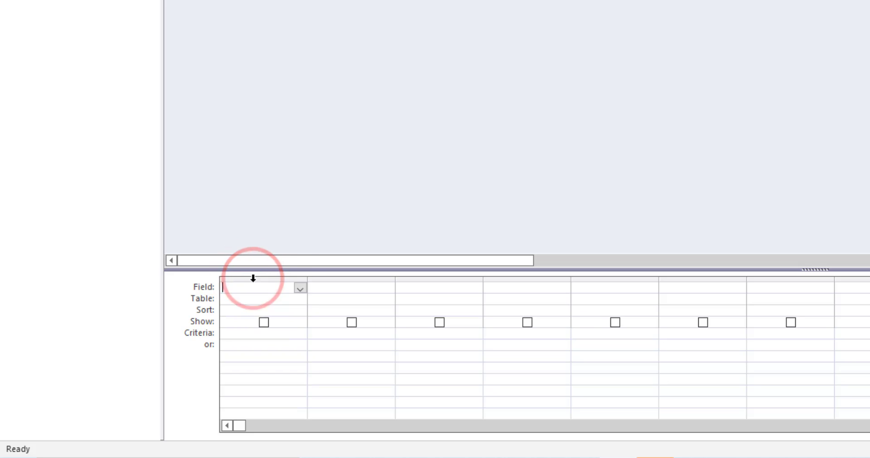
{"action": "left_click", "coordinate": [245, 131]}
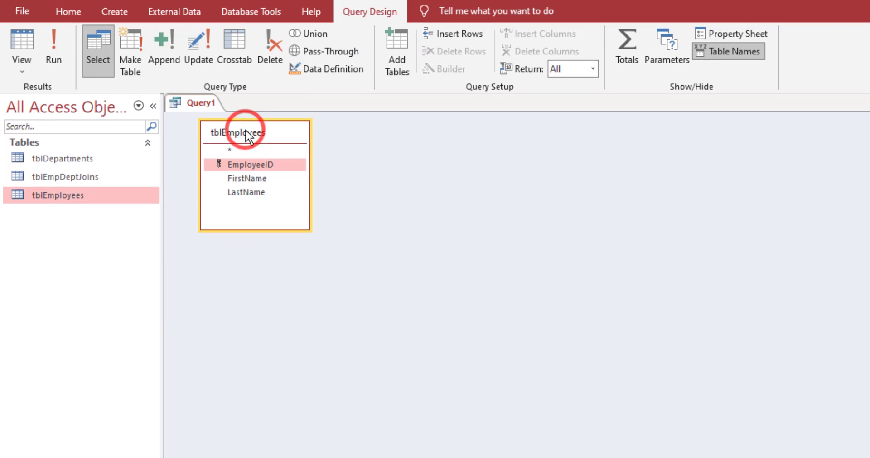
{"action": "key", "text": "Delete"}
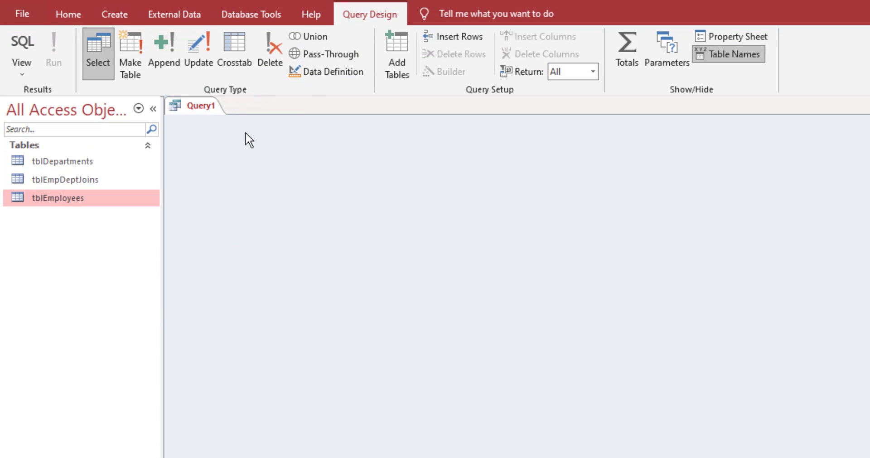
- Write the query in SQL view as SELECT EmployeeID FROM tblEmployees, with FROM on its own line, and run it
{"action": "right_click", "coordinate": [205, 107]}
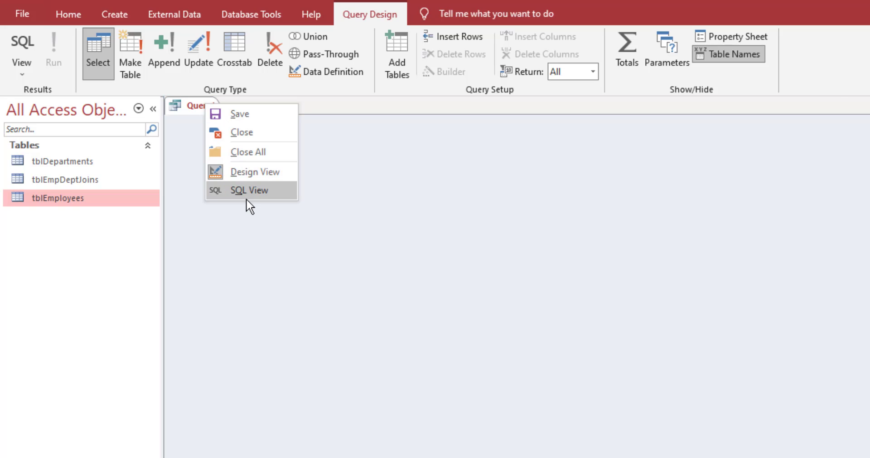
{"action": "left_click", "coordinate": [188, 119]}
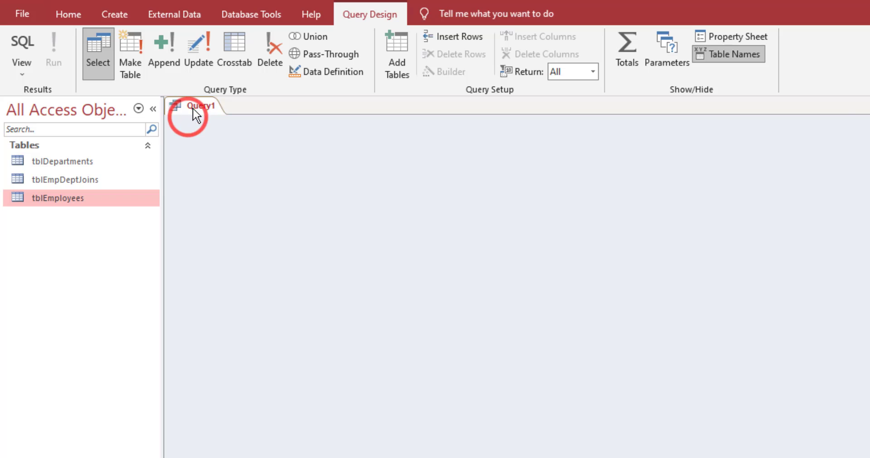
{"action": "right_click", "coordinate": [196, 115]}
{"action": "left_click", "coordinate": [232, 192]}
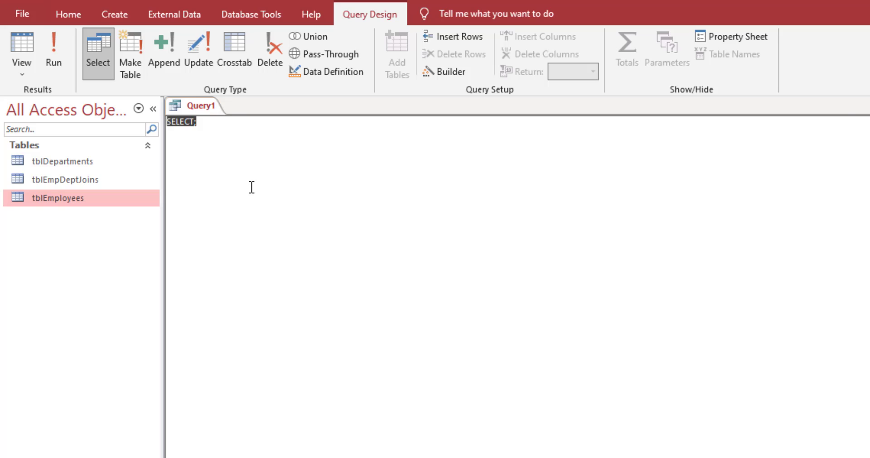
{"action": "type", "text": "SELECT EmployeeI"}
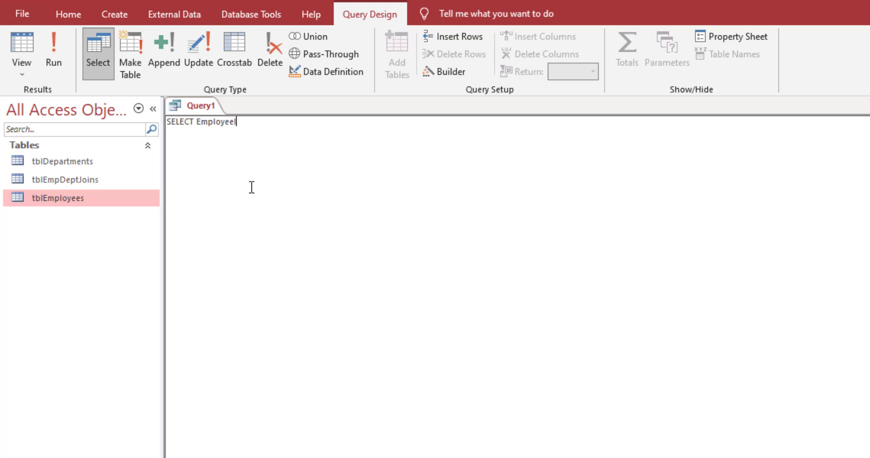
{"action": "type", "text": "D "}
{"action": "type", "text": "FROM"}
{"action": "type", "text": " tblEmp"}
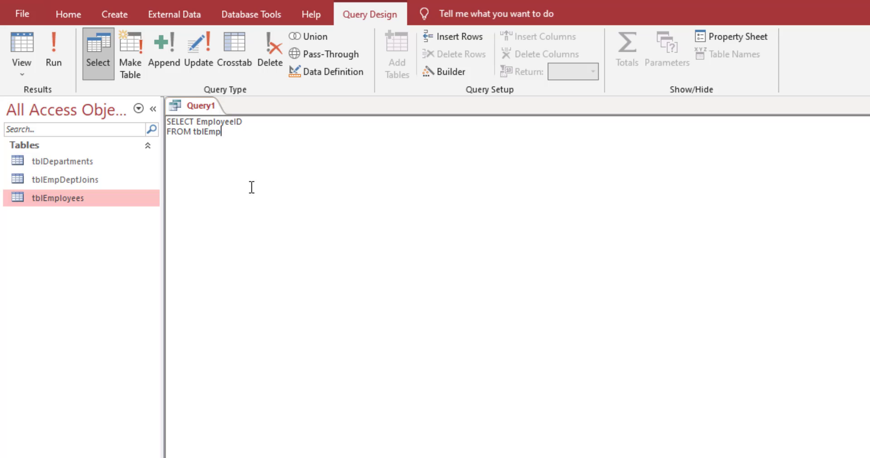
{"action": "type", "text": "loyees"}
{"action": "left_click", "coordinate": [55, 67]}
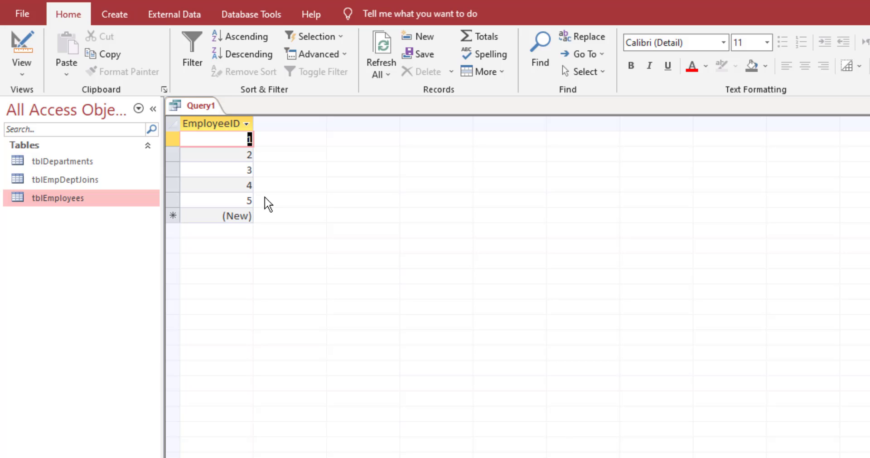
- Return to the query's SQL view and examine the SELECT and FROM keywords and the table name in the statement
{"action": "right_click", "coordinate": [211, 105]}
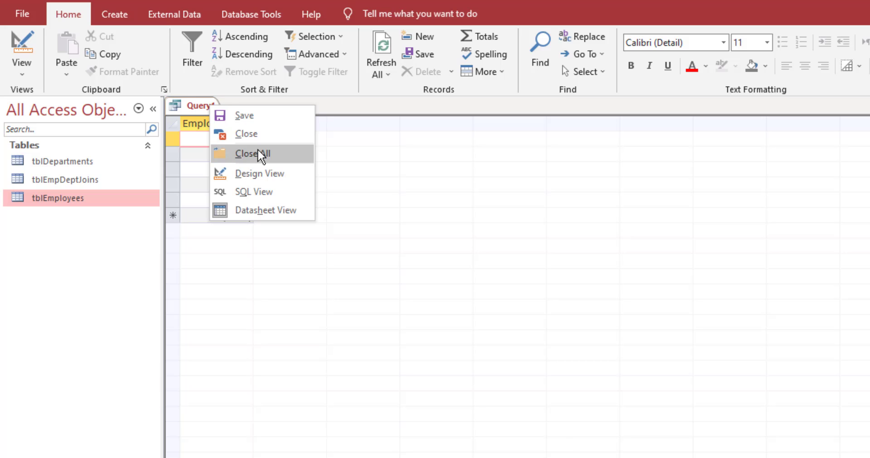
{"action": "left_click", "coordinate": [269, 195]}
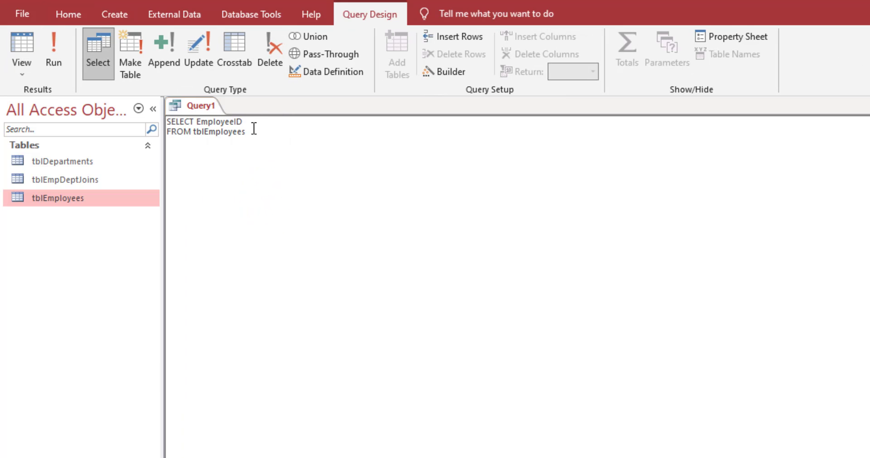
{"action": "double_click", "coordinate": [172, 122]}
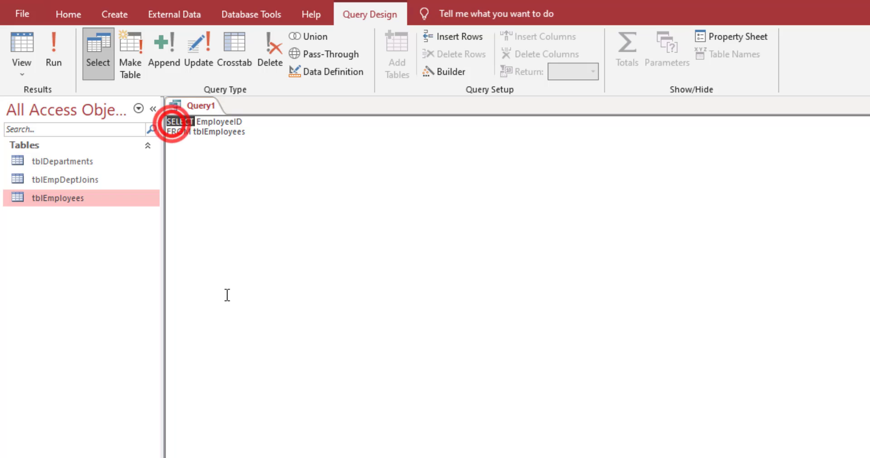
{"action": "left_click", "coordinate": [274, 123]}
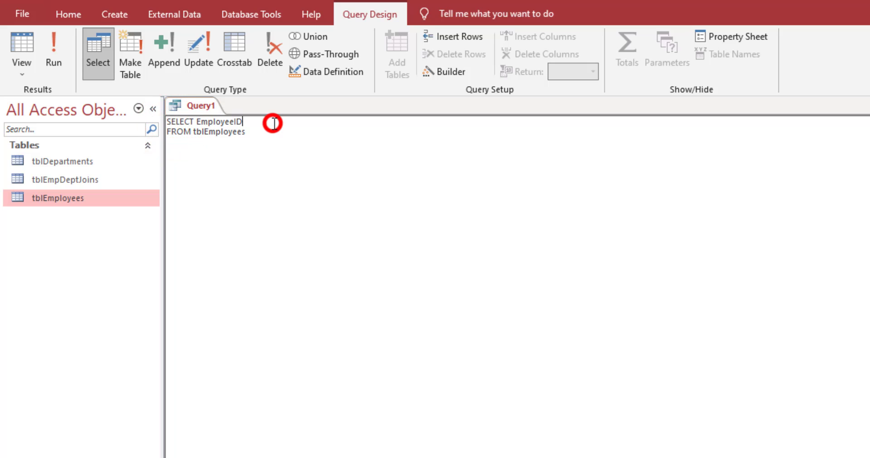
{"action": "double_click", "coordinate": [181, 132]}
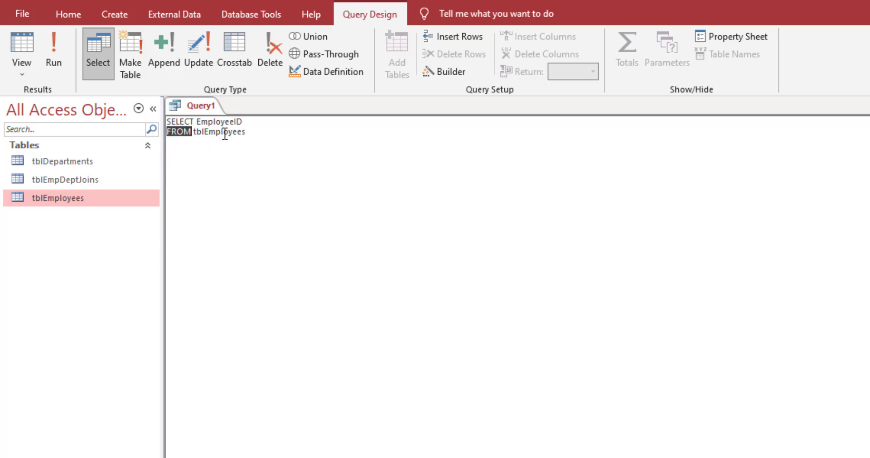
{"action": "left_click", "coordinate": [222, 132]}
{"action": "double_click", "coordinate": [183, 132]}
{"action": "left_click", "coordinate": [203, 132]}
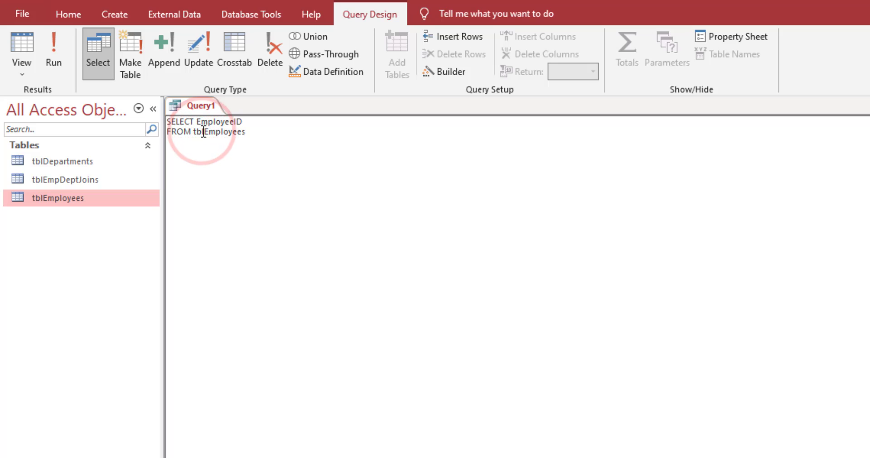
{"action": "double_click", "coordinate": [204, 132]}
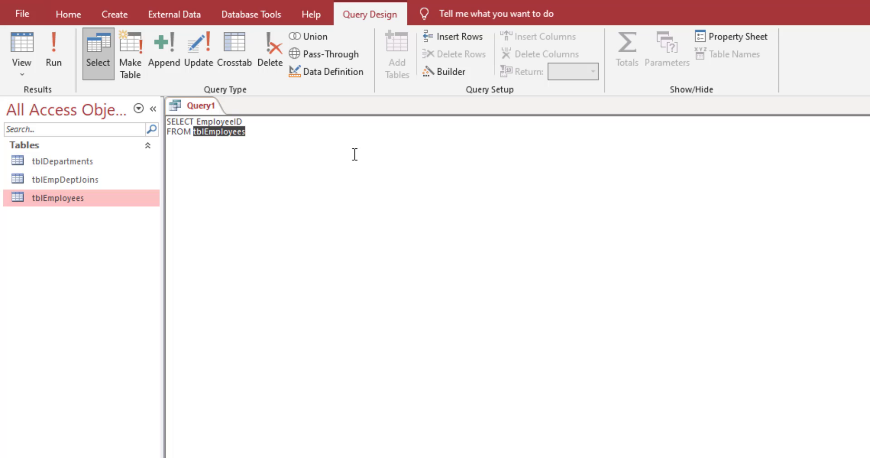
- Try running the query with tblDepartments as the table in the FROM clause, and cancel the parameter request
{"action": "type", "text": "tblD"}
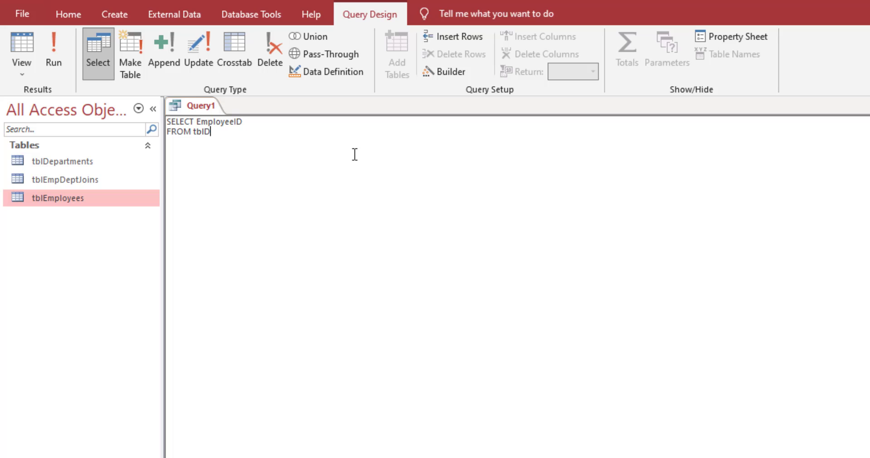
{"action": "type", "text": "epartments"}
{"action": "left_click", "coordinate": [64, 58]}
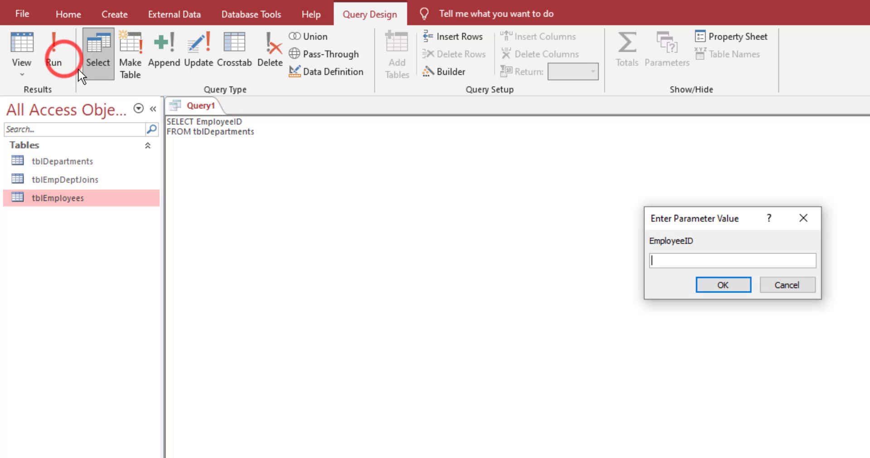
{"action": "left_click", "coordinate": [793, 285]}
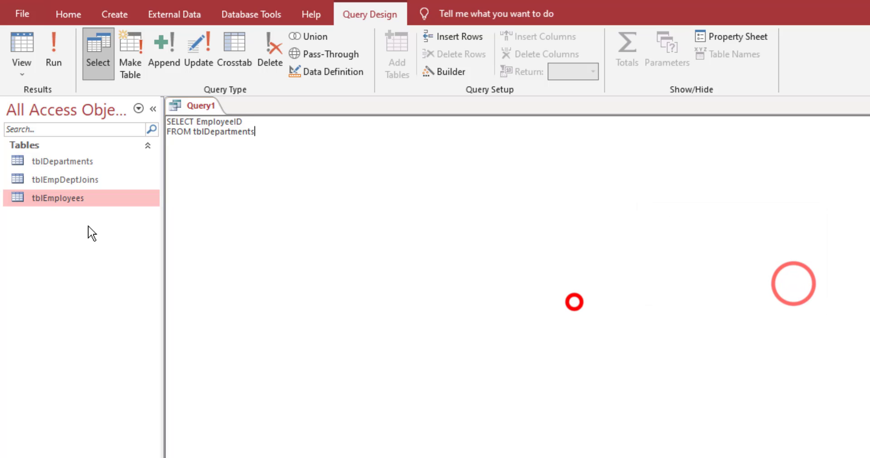
- Check the fields of tblDepartments, widening the DepartmentID column to fit its heading, and close the table without saving the layout
{"action": "double_click", "coordinate": [88, 166]}
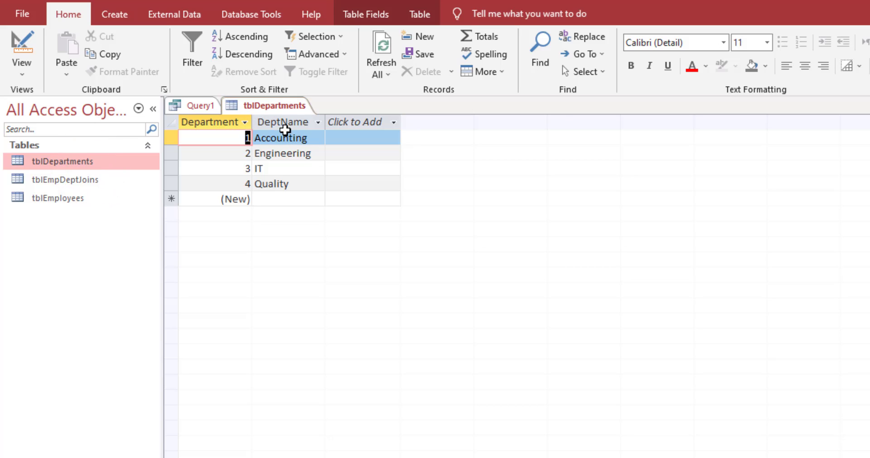
{"action": "left_click_drag", "start_coordinate": [253, 122], "coordinate": [254, 123]}
{"action": "double_click", "coordinate": [253, 123]}
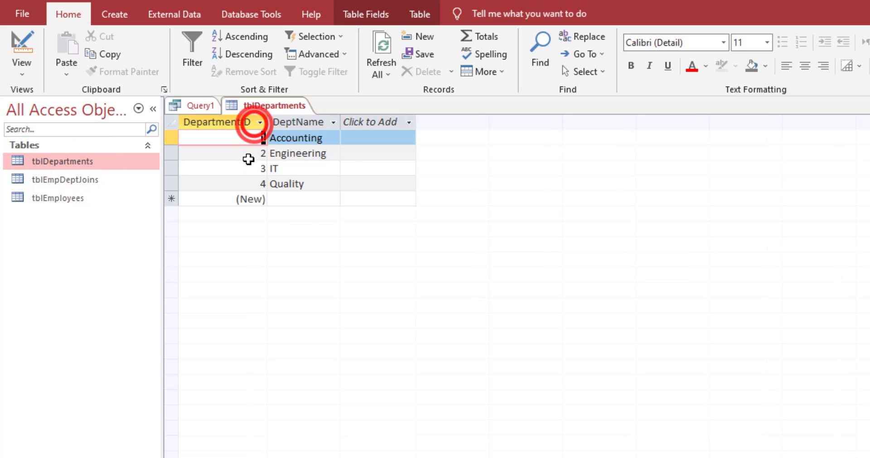
{"action": "left_click", "coordinate": [244, 123]}
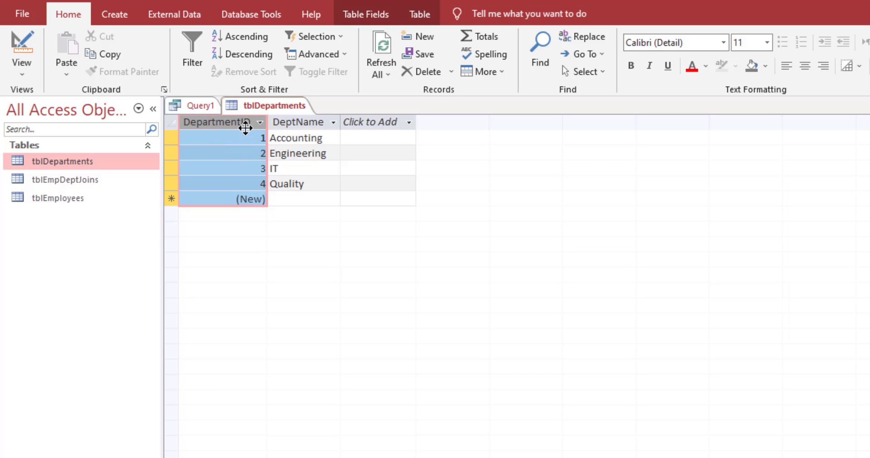
{"action": "left_click", "coordinate": [289, 122]}
{"action": "right_click", "coordinate": [261, 109]}
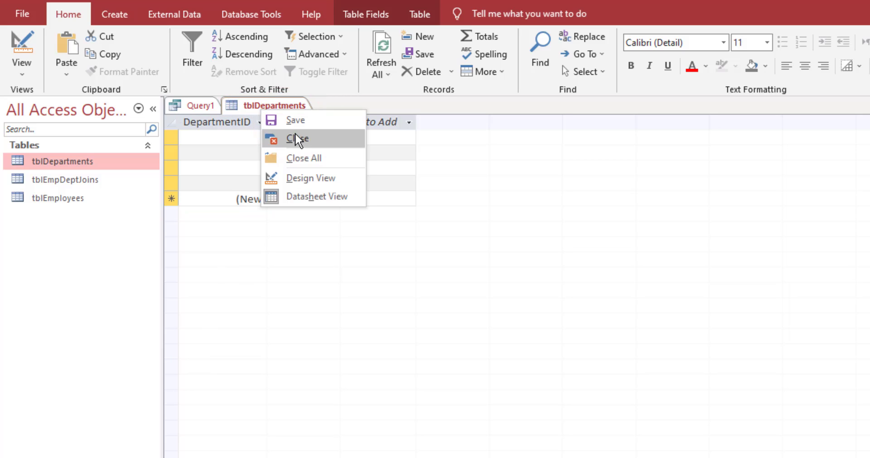
{"action": "left_click", "coordinate": [325, 137]}
{"action": "left_click", "coordinate": [743, 421]}
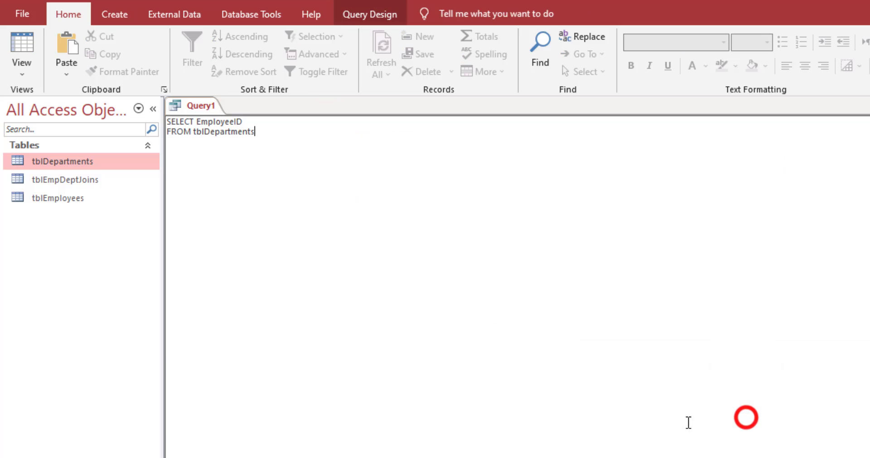
- Set the FROM clause back to tblEmployees and replace EmployeeID in the SELECT clause with FirstName, LastName
{"action": "double_click", "coordinate": [261, 132]}
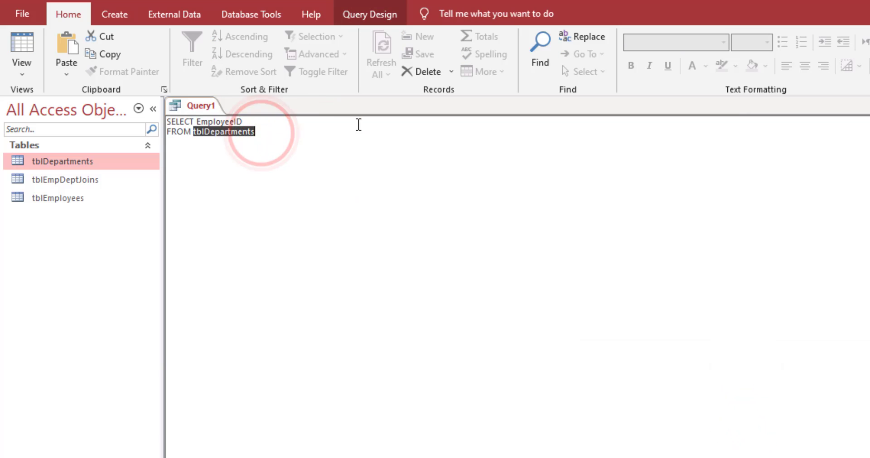
{"action": "type", "text": "tblEmployee"}
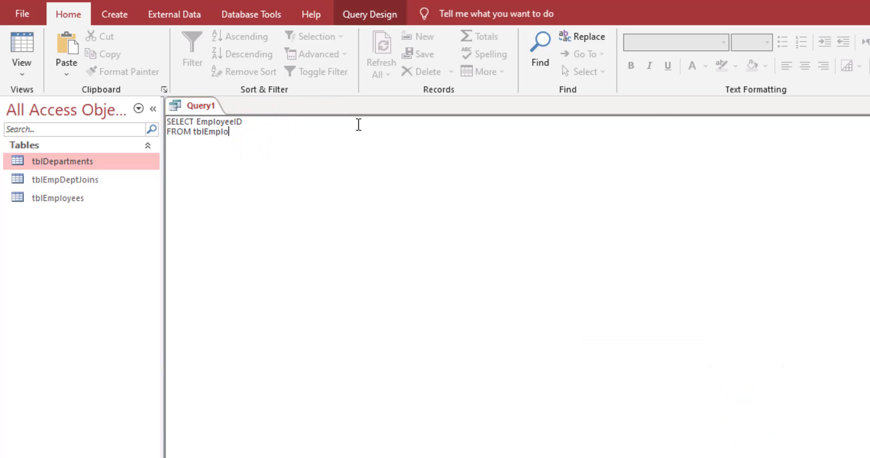
{"action": "left_click", "coordinate": [290, 122]}
{"action": "key", "text": "ctrl+shift+Left"}
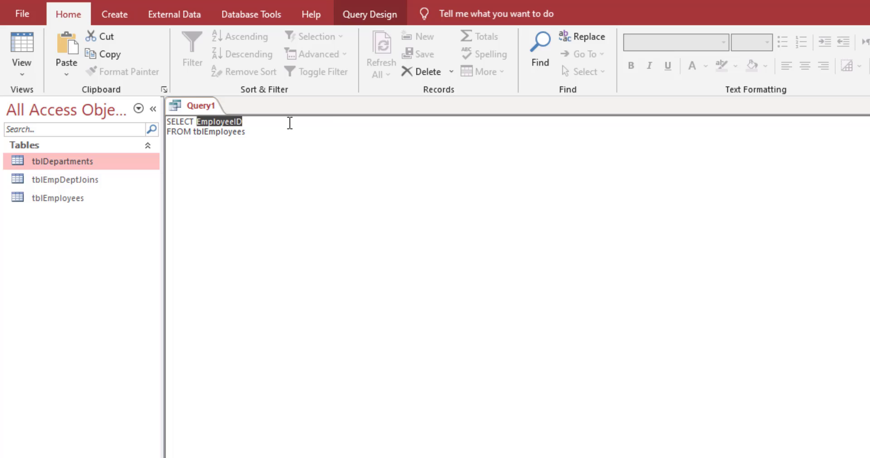
{"action": "key", "text": "BackSpace"}
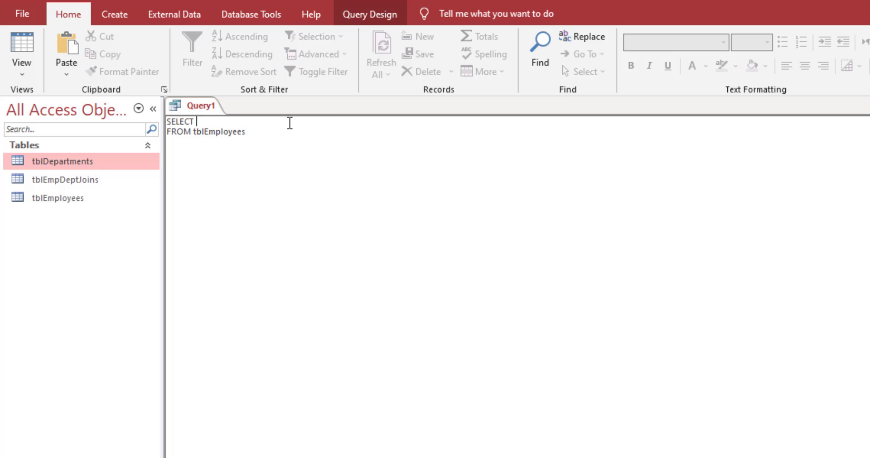
{"action": "type", "text": "irstName, LastName"}
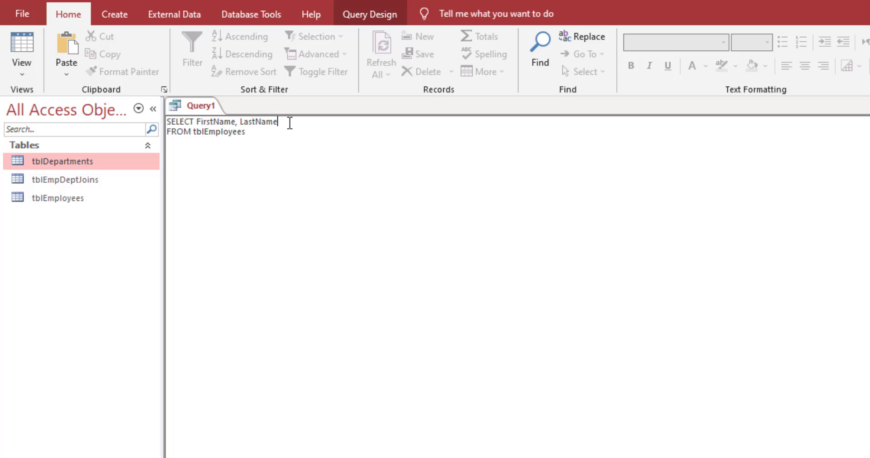
- Run the query and examine the FirstName and LastName columns in the result
{"action": "left_click", "coordinate": [305, 156]}
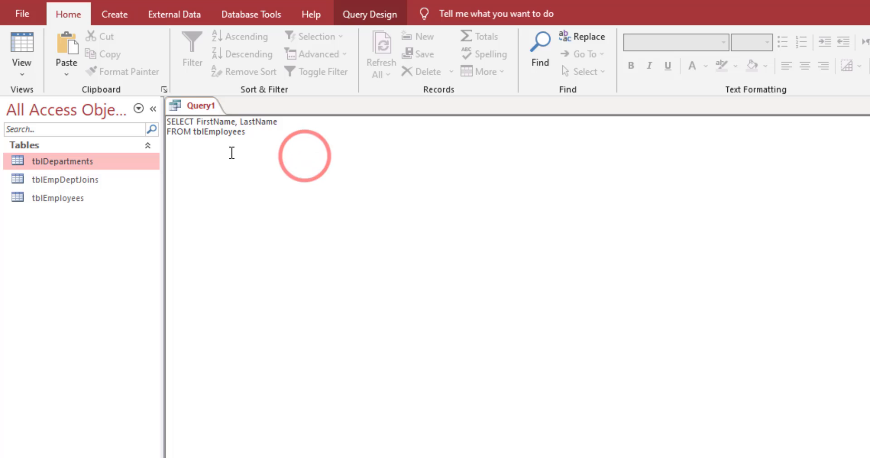
{"action": "left_click", "coordinate": [367, 15]}
{"action": "left_click", "coordinate": [52, 49]}
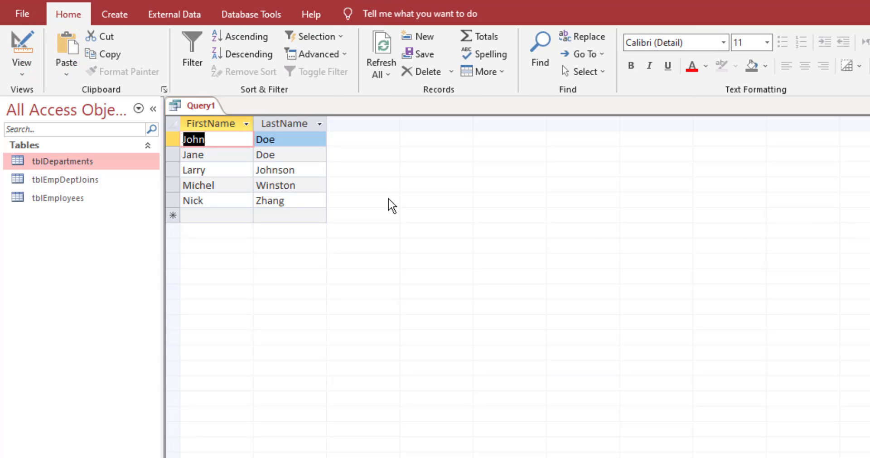
{"action": "left_click", "coordinate": [230, 123]}
{"action": "left_click", "coordinate": [269, 120]}
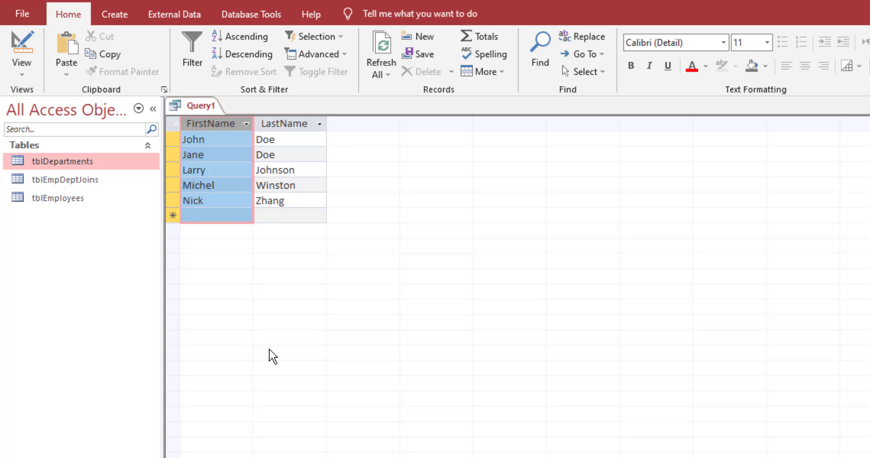
- Open tblDepartments and look through the department names in its DeptName column
{"action": "double_click", "coordinate": [102, 159]}
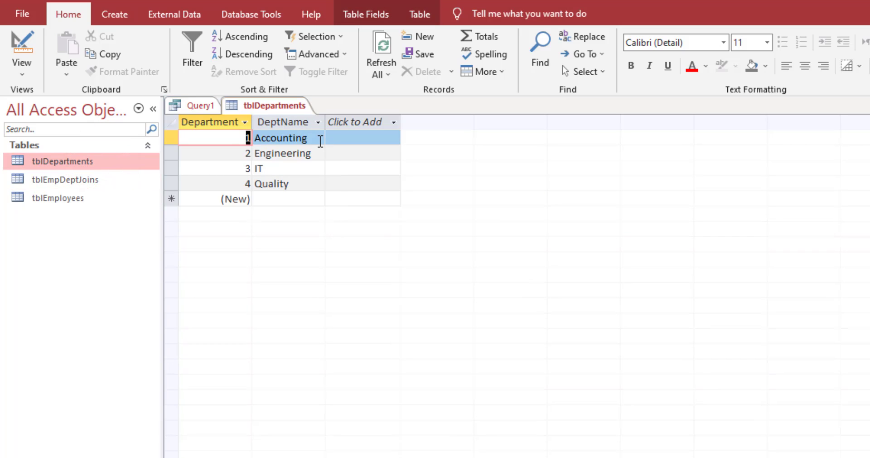
{"action": "left_click", "coordinate": [313, 156]}
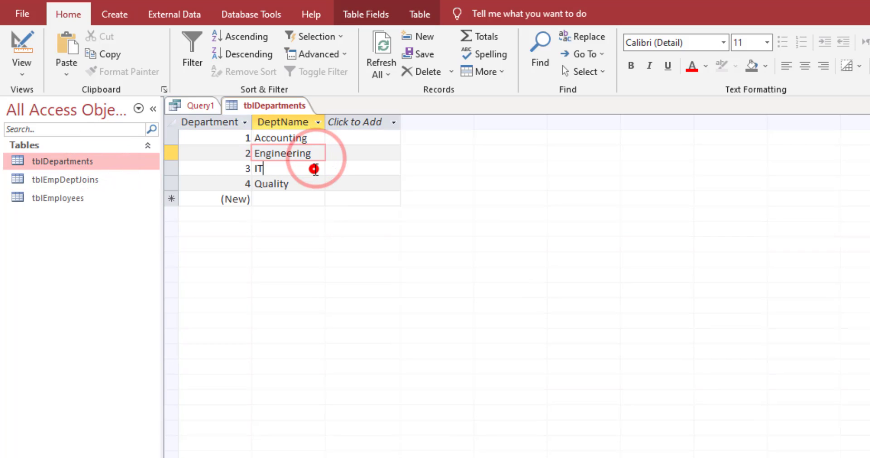
{"action": "left_click", "coordinate": [313, 168]}
{"action": "left_click", "coordinate": [310, 181]}
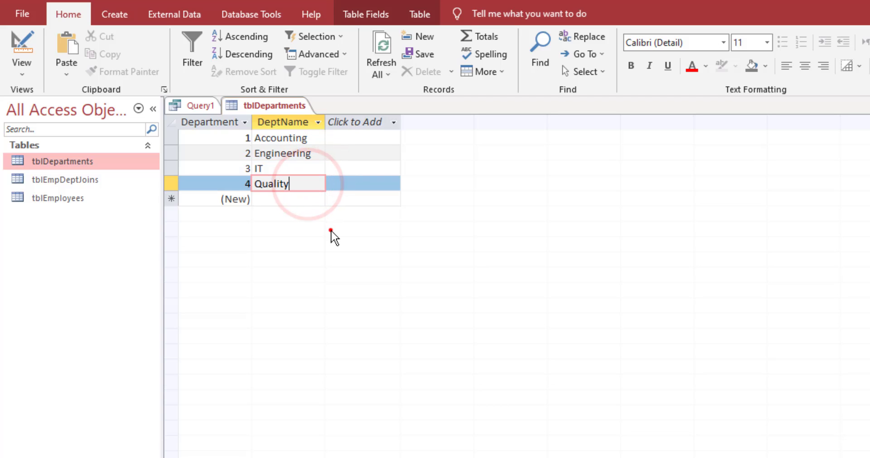